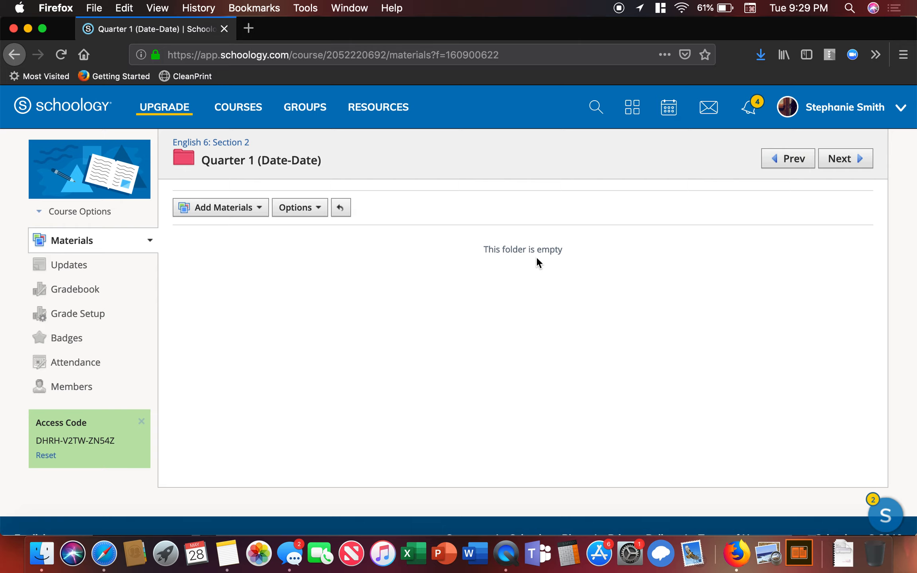
# - Add an assignment to the Quarter 1 folder named "Due 6/1- Read chapters 7-8 of GE and complete the attached questions."
pyautogui.click(261, 215)
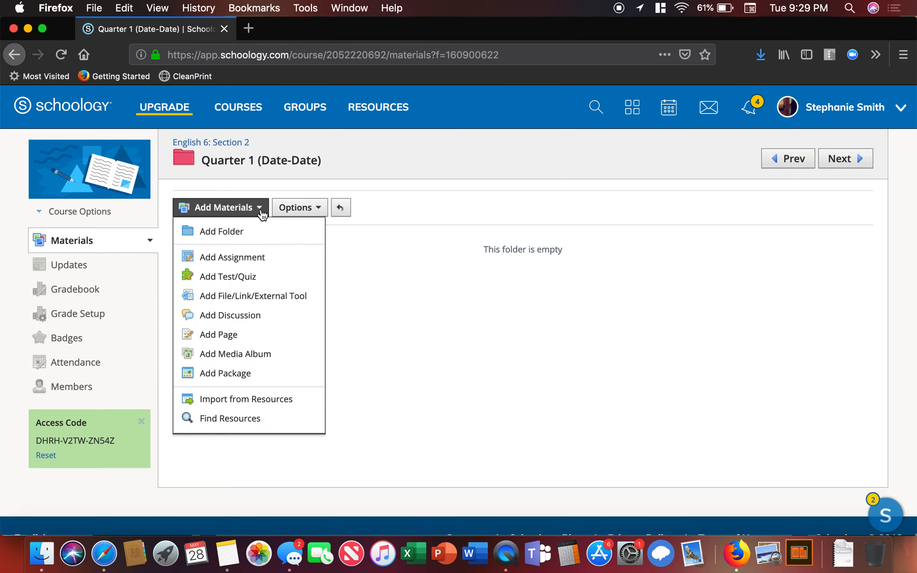
pyautogui.click(227, 258)
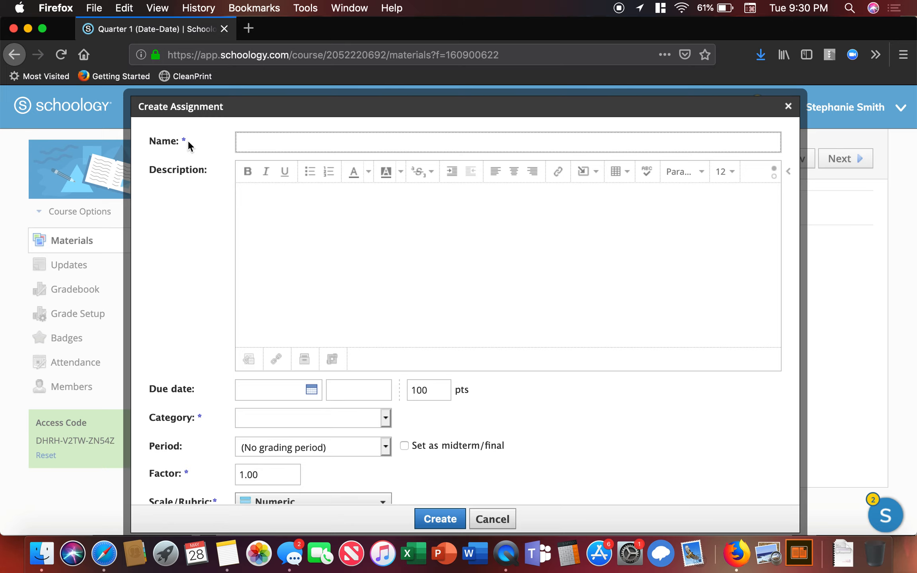
pyautogui.write('Due')
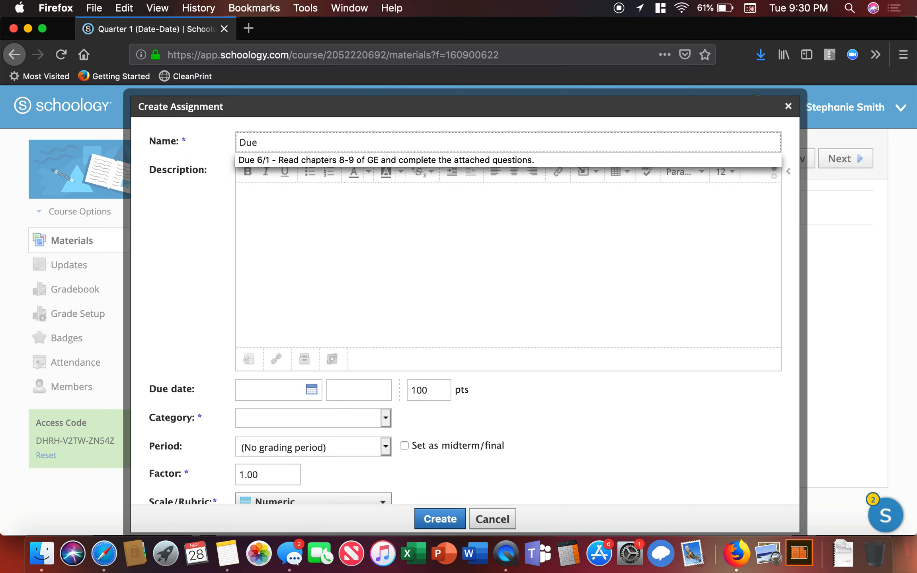
pyautogui.write(' 6/1- RTe')
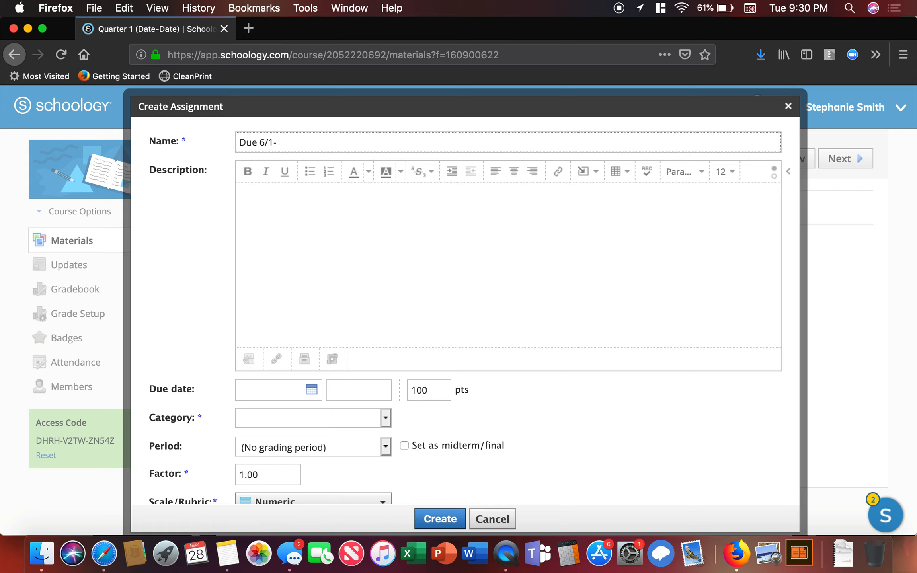
pyautogui.press('BackSpace')
pyautogui.press('BackSpace')
pyautogui.write('ead chaptes')
pyautogui.press('BackSpace')
pyautogui.press('BackSpace')
pyautogui.write('rs 7-8 of GE and complete')
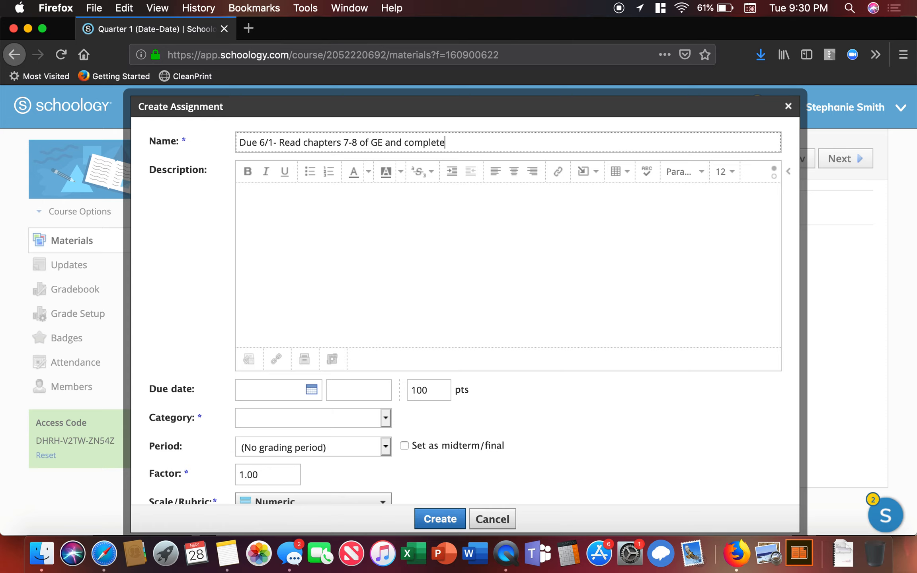
pyautogui.write(' the attached questions.')
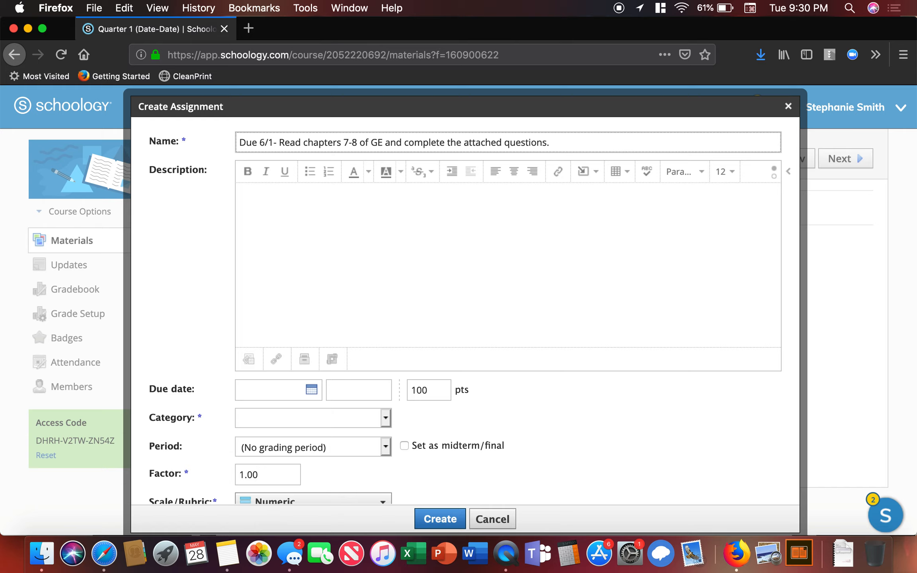
# - Enter the description "type here." and format it as bold, italic and underlined
pyautogui.click(290, 236)
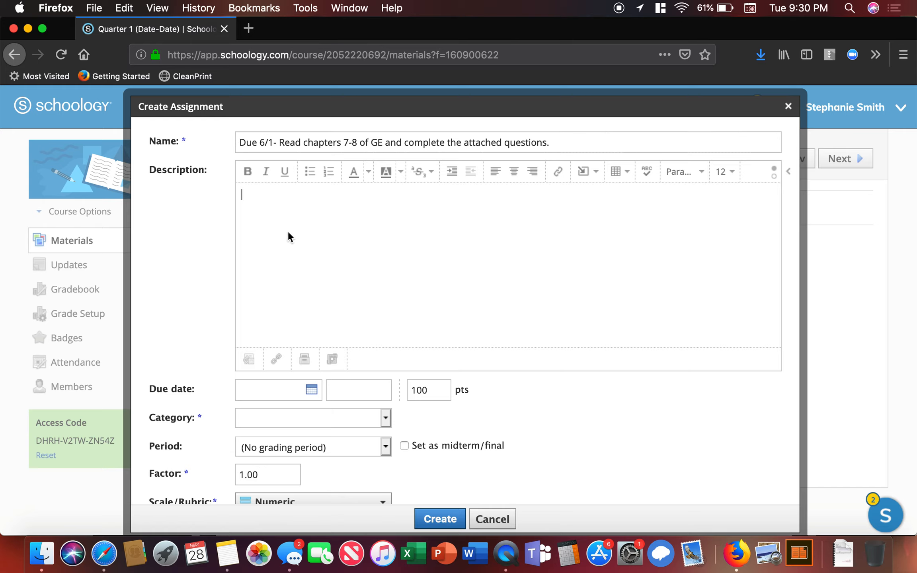
pyautogui.write('type here.')
pyautogui.moveTo(242, 197); pyautogui.dragTo(323, 195)
pyautogui.click(252, 171)
pyautogui.click(266, 172)
pyautogui.click(285, 172)
pyautogui.click(350, 211)
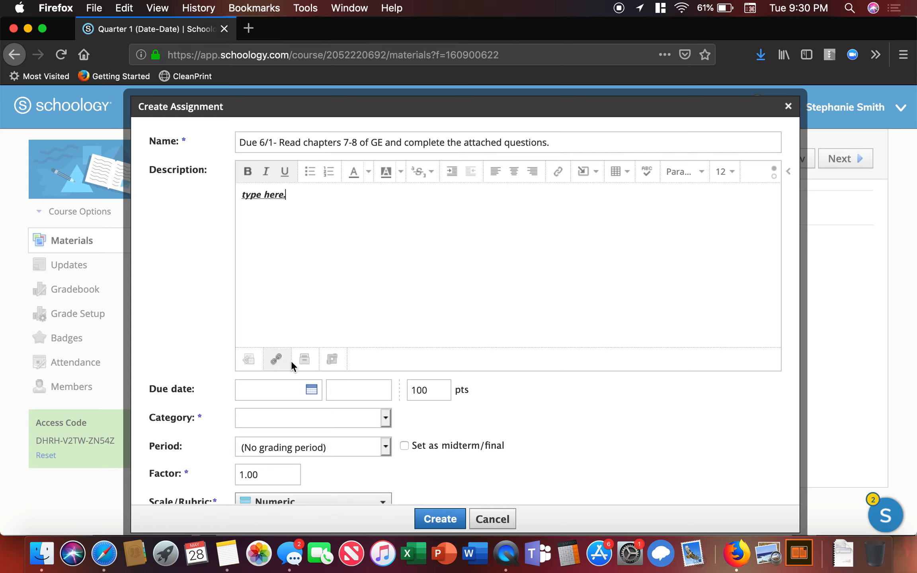
# - Attach the file AP Literature and Composition Summer Reading 2013.doc from the Desktop and title the attachment "Dogs are cute."
pyautogui.click(247, 361)
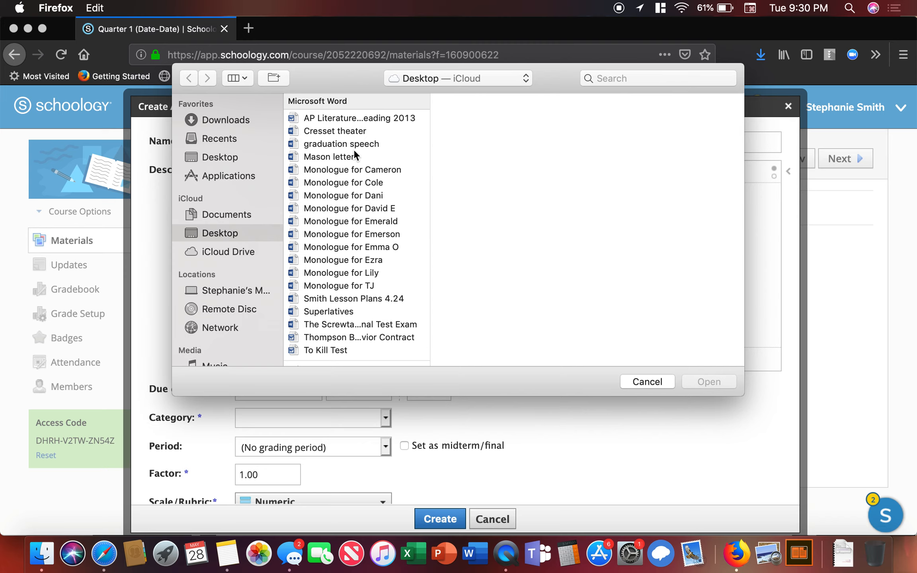
pyautogui.doubleClick(348, 116)
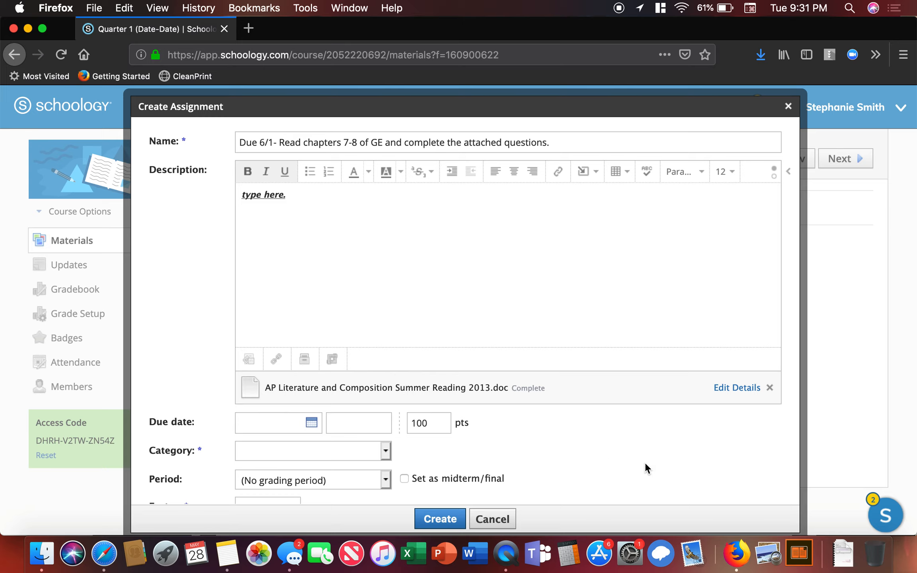
pyautogui.click(731, 387)
pyautogui.click(311, 410)
pyautogui.write('Dogs are cute.')
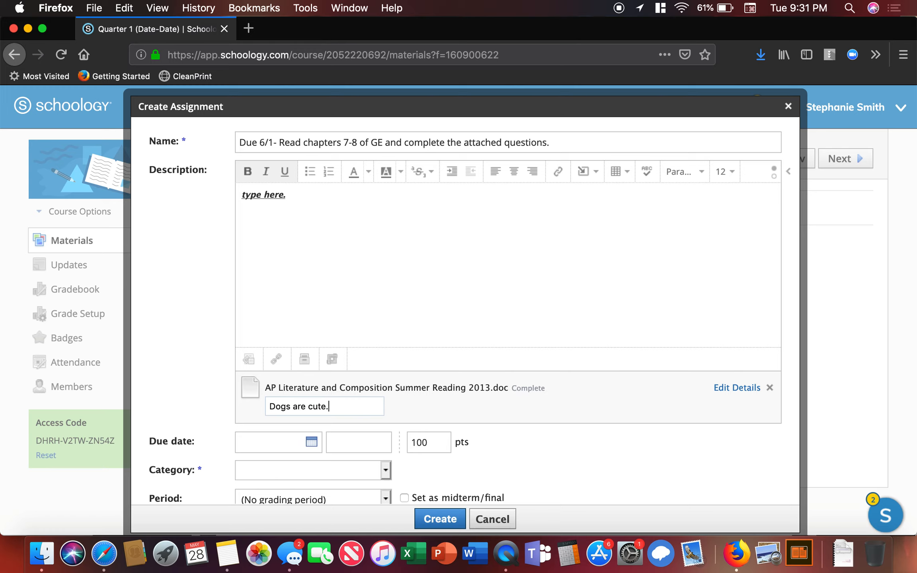
# - Set the assignment's due date to June 1, 2019 and its category to Homework
pyautogui.scroll(-5, 606, 449)
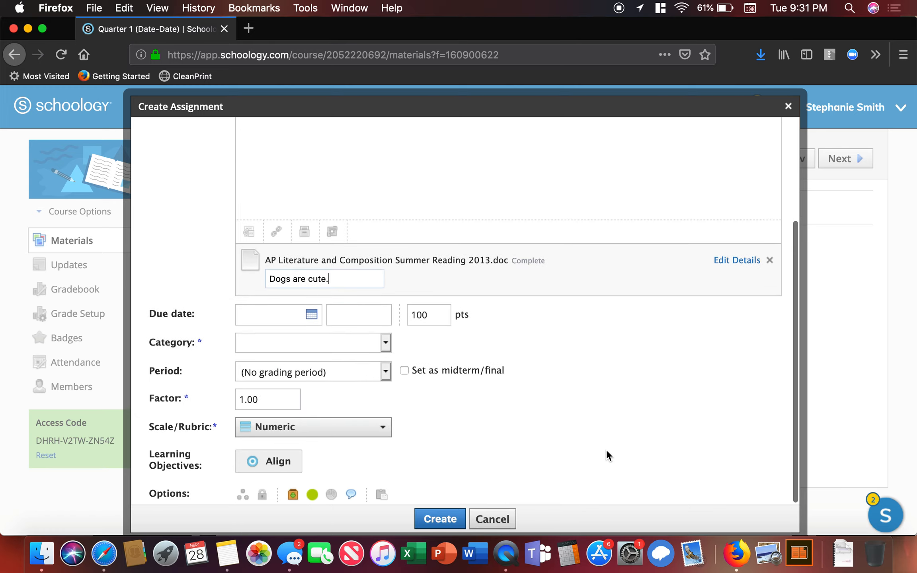
pyautogui.scroll(5, 201, 288)
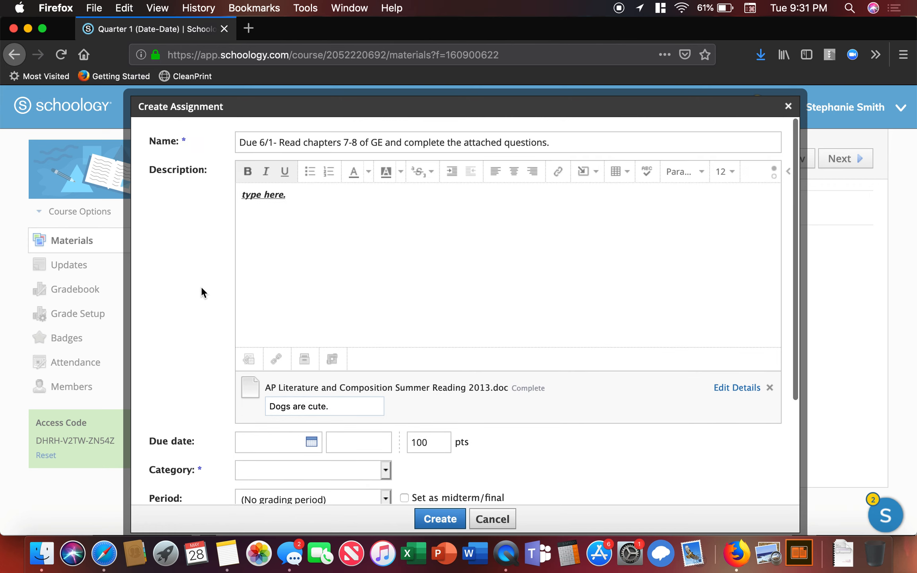
pyautogui.scroll(-5, 241, 269)
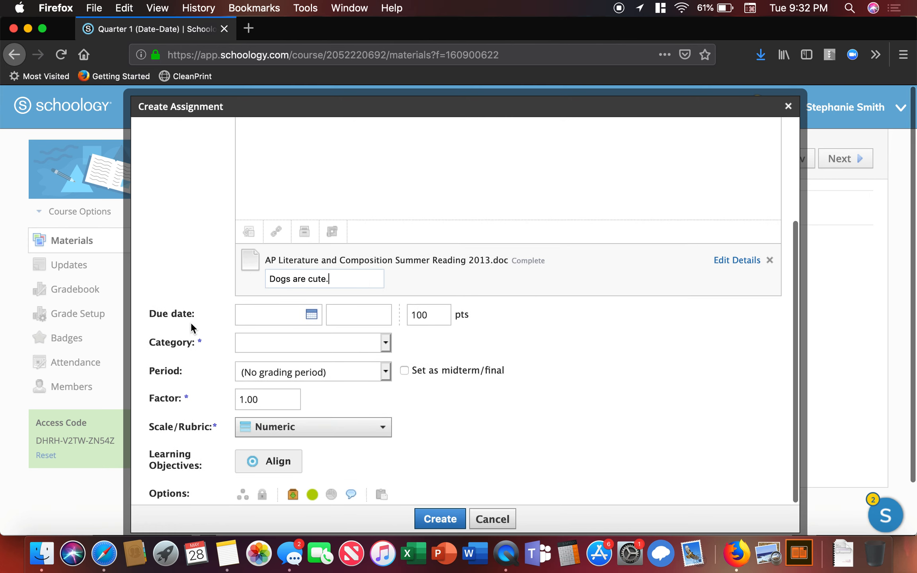
pyautogui.click(315, 314)
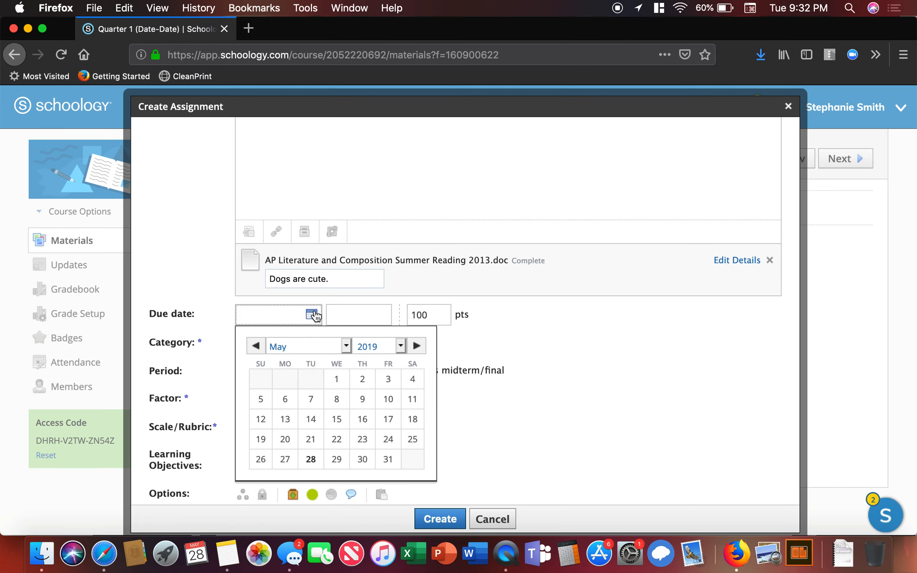
pyautogui.click(418, 346)
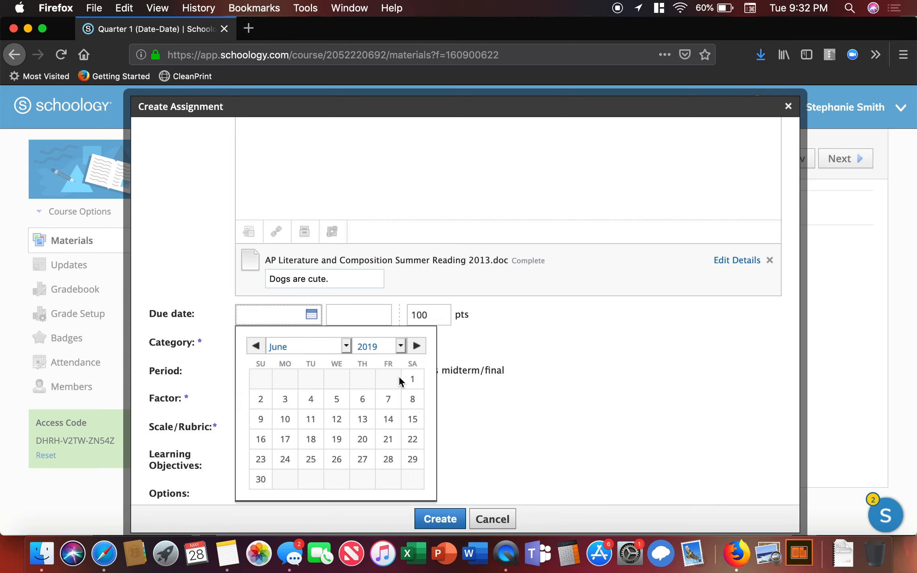
pyautogui.click(413, 380)
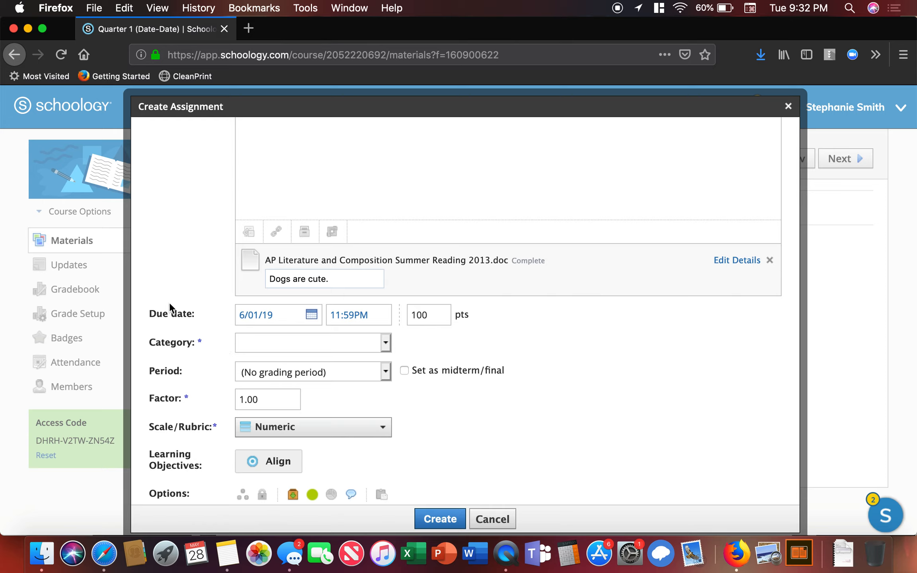
pyautogui.click(385, 341)
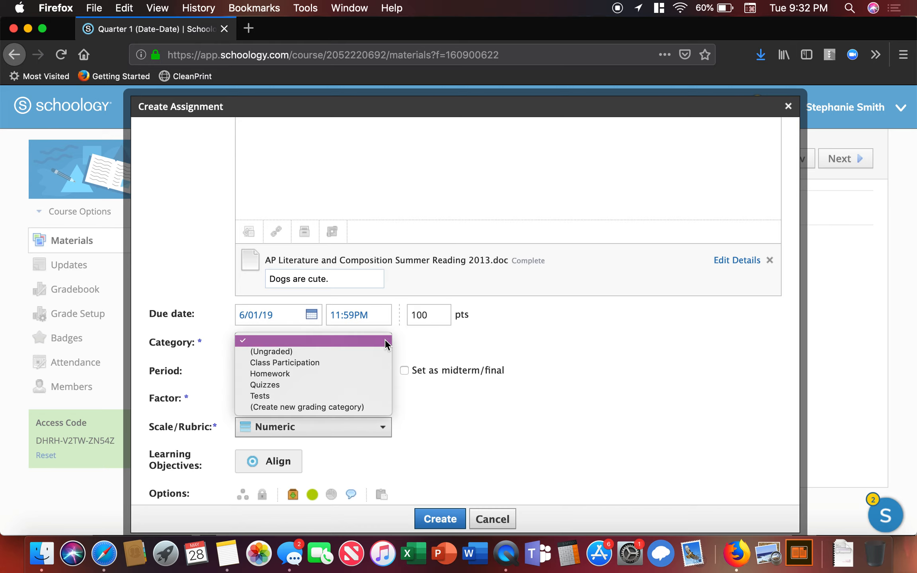
pyautogui.click(378, 374)
# - Review the assignment form from the name and description through the attachment, grading settings and options
pyautogui.scroll(-2, 485, 405)
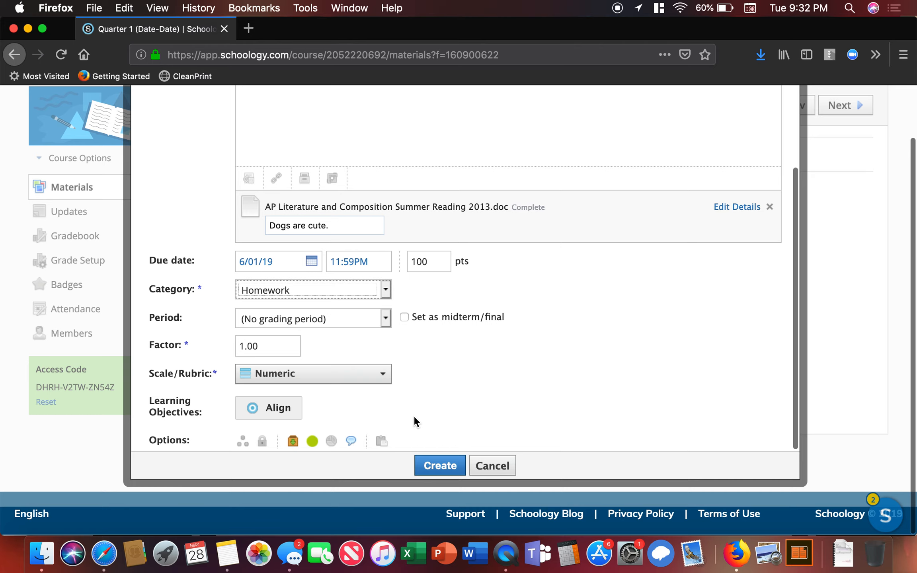
pyautogui.scroll(5, 475, 346)
pyautogui.scroll(2, 476, 351)
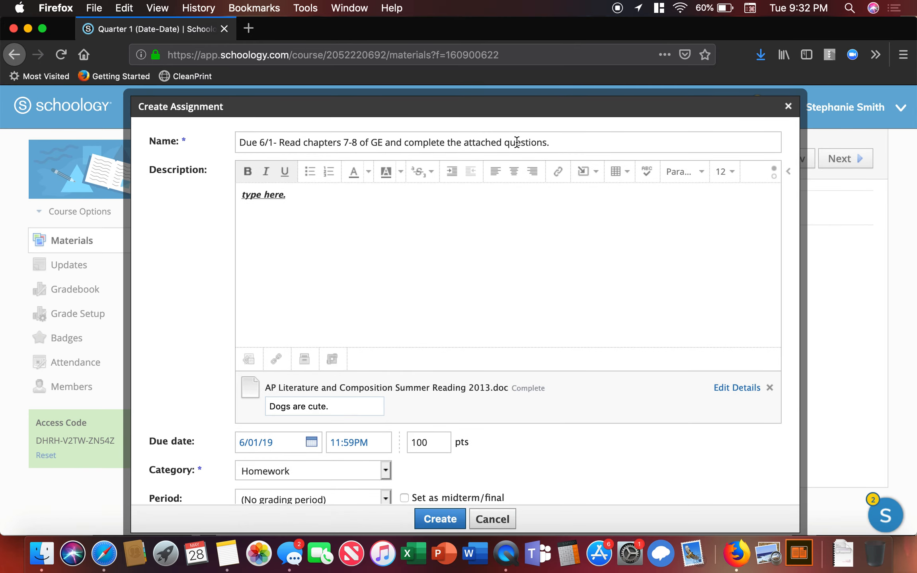
pyautogui.scroll(-5, 524, 352)
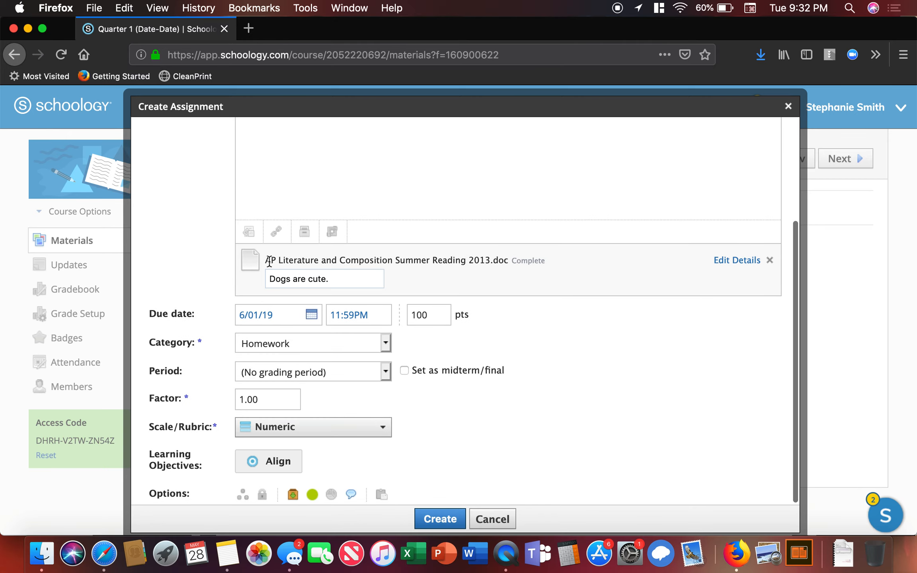
pyautogui.scroll(-2, 556, 358)
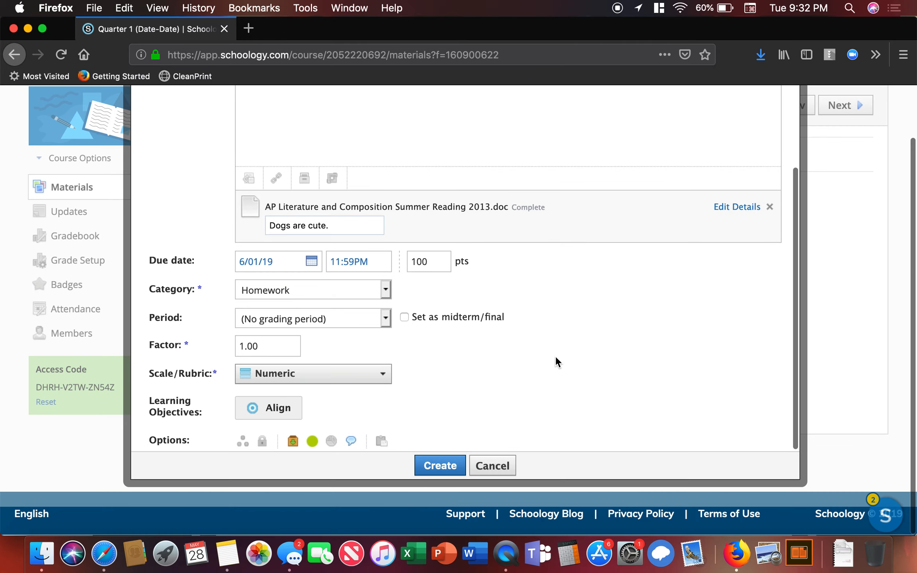
pyautogui.scroll(7, 555, 357)
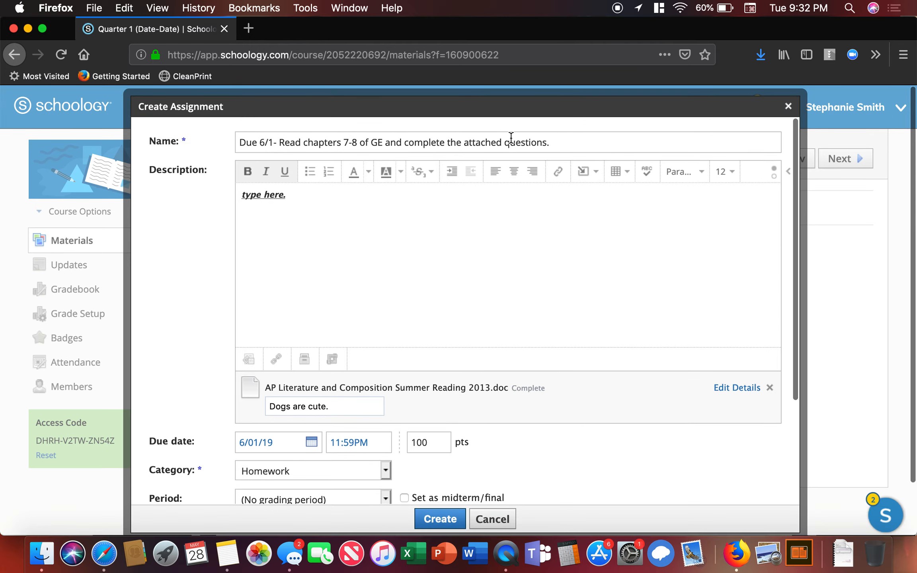
pyautogui.scroll(-3, 564, 353)
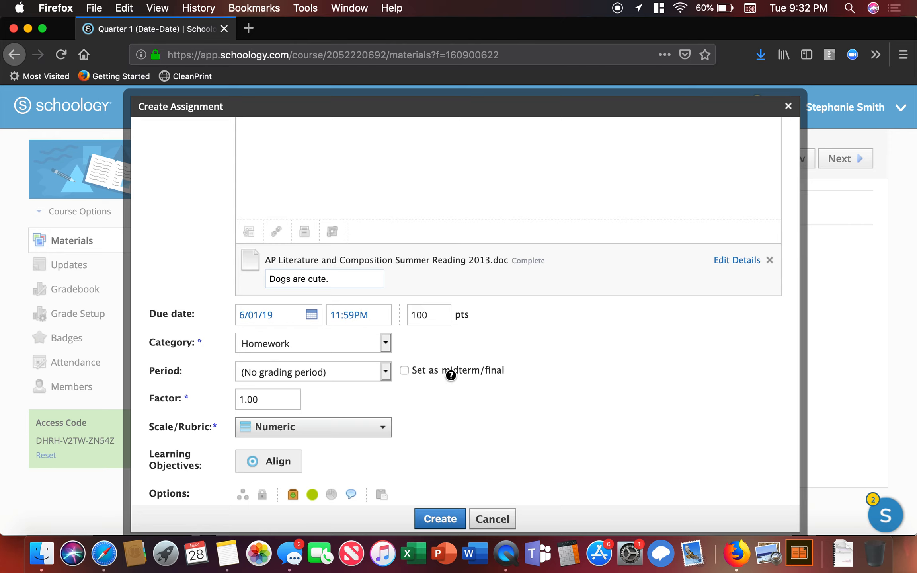
# - Open the options for copying the assignment to other courses and select American Heritage: Section 2
pyautogui.scroll(-3, 456, 387)
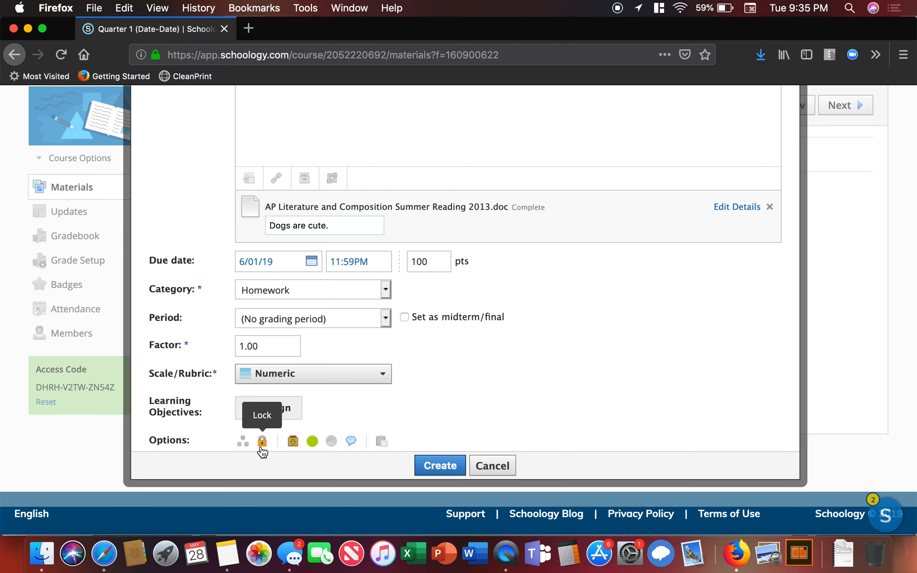
pyautogui.click(381, 443)
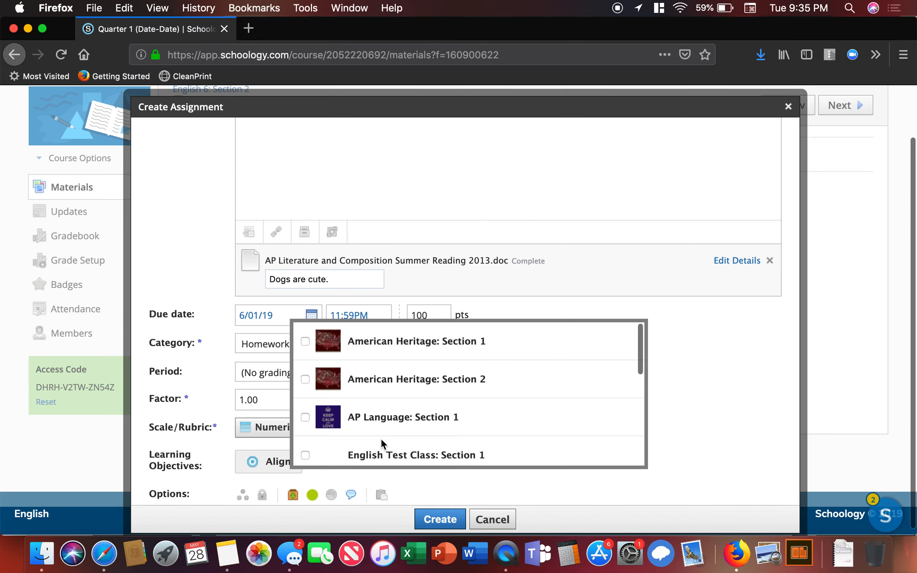
pyautogui.scroll(-5, 427, 401)
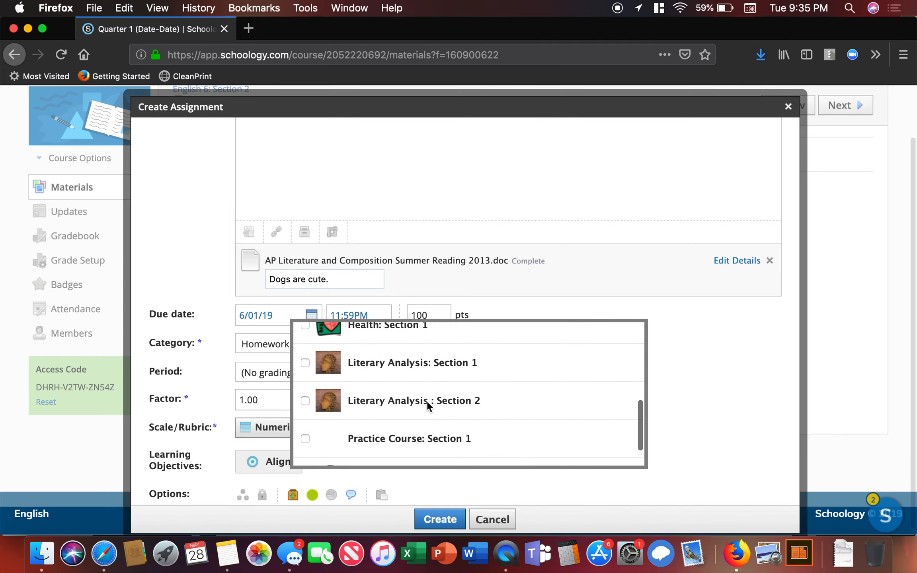
pyautogui.scroll(4, 427, 401)
pyautogui.scroll(2, 427, 401)
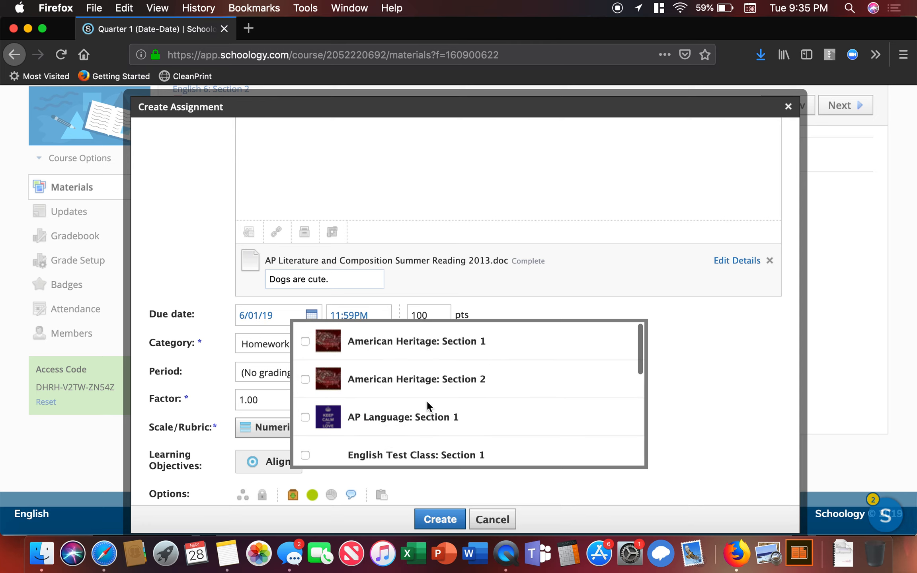
pyautogui.click(305, 377)
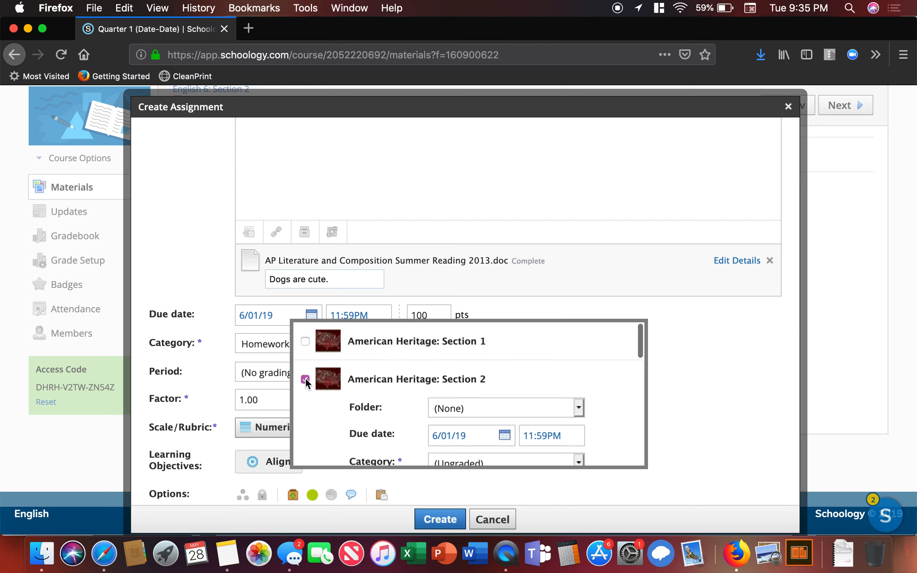
# - Inspect the copy's folder choices and grading settings, deselect American Heritage: Section 2 and close the course list
pyautogui.scroll(-2, 545, 350)
pyautogui.scroll(-1, 544, 357)
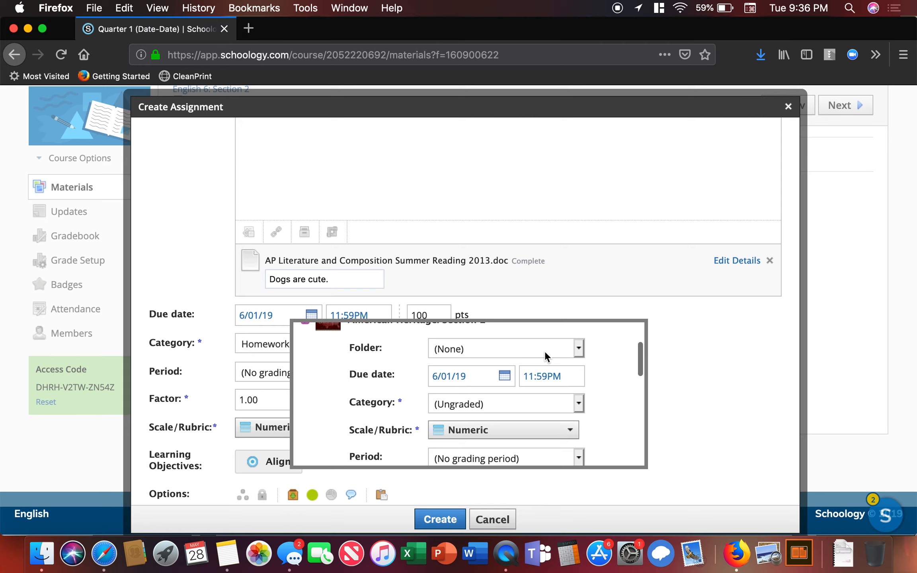
pyautogui.click(578, 349)
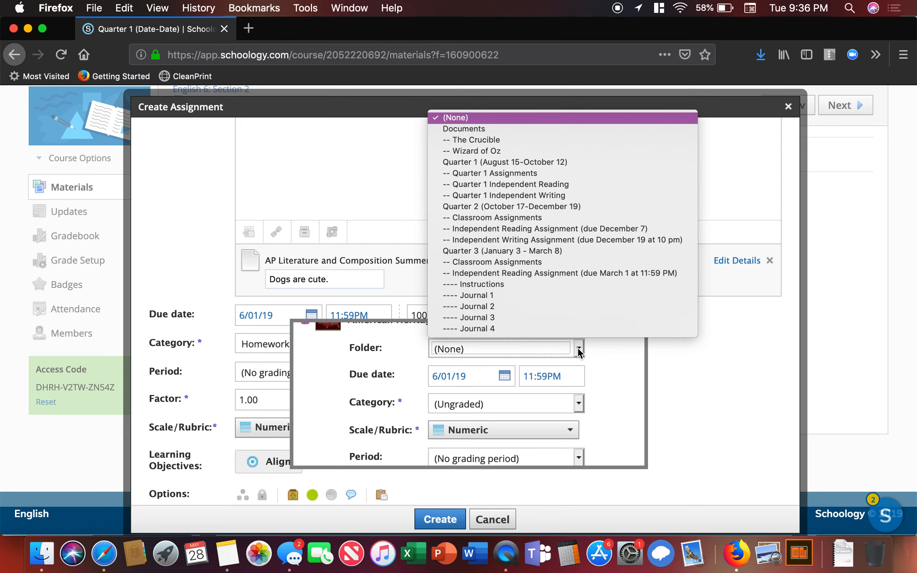
pyautogui.click(620, 385)
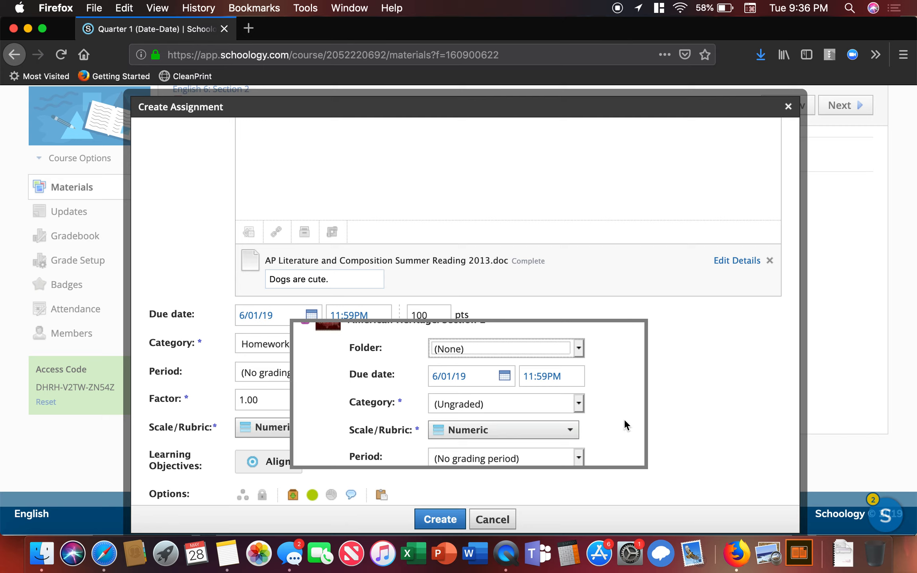
pyautogui.scroll(-3, 497, 402)
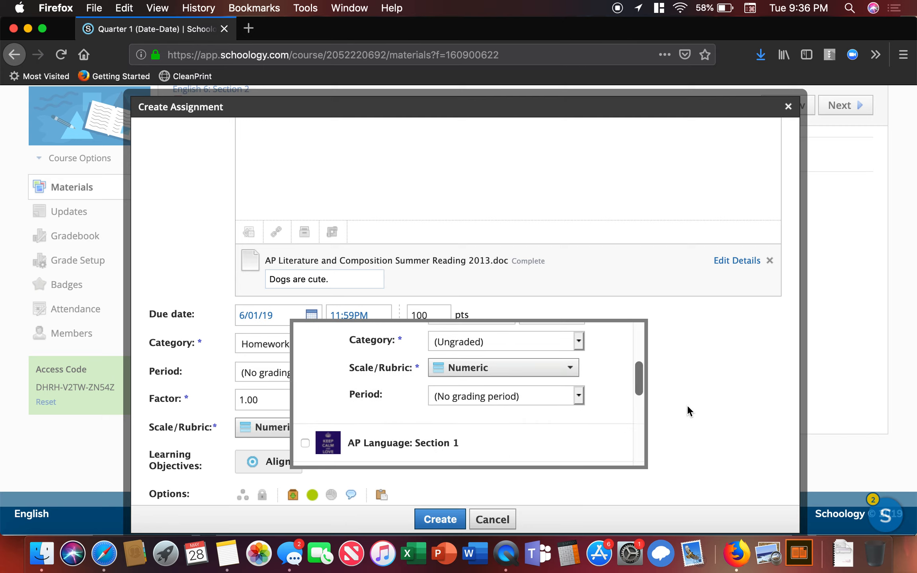
pyautogui.scroll(3, 483, 403)
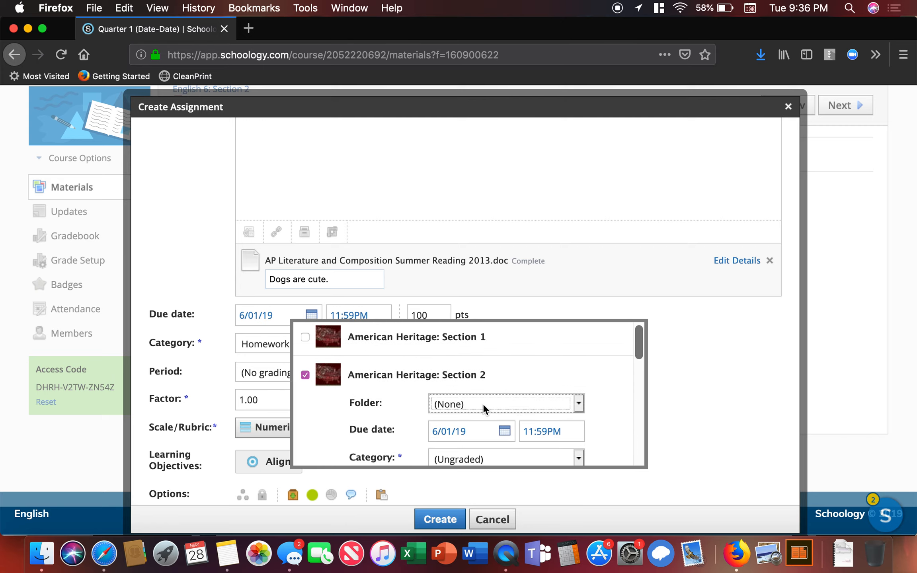
pyautogui.click(306, 375)
pyautogui.click(713, 401)
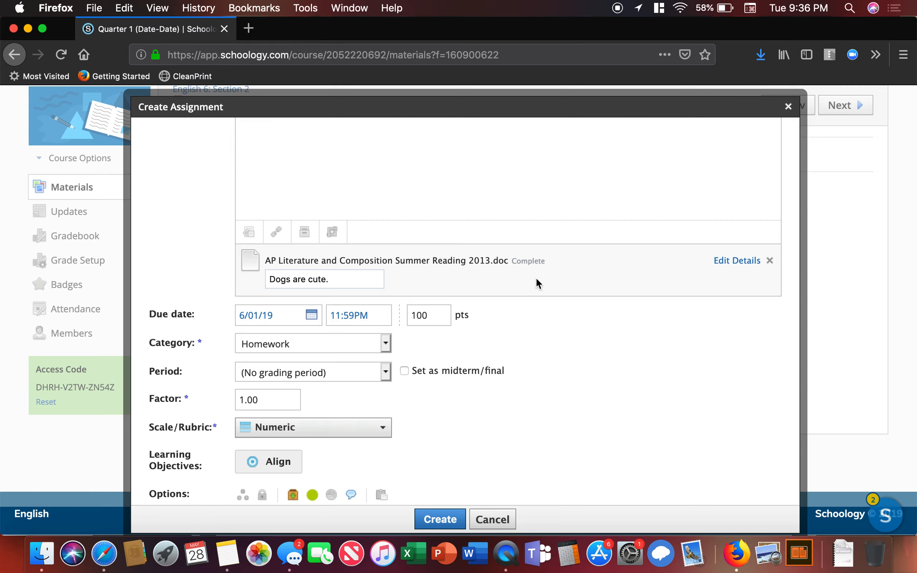
# - Create the assignment with the completed details and open its page from the Quarter 1 (Date-Date) folder
pyautogui.scroll(4, 536, 280)
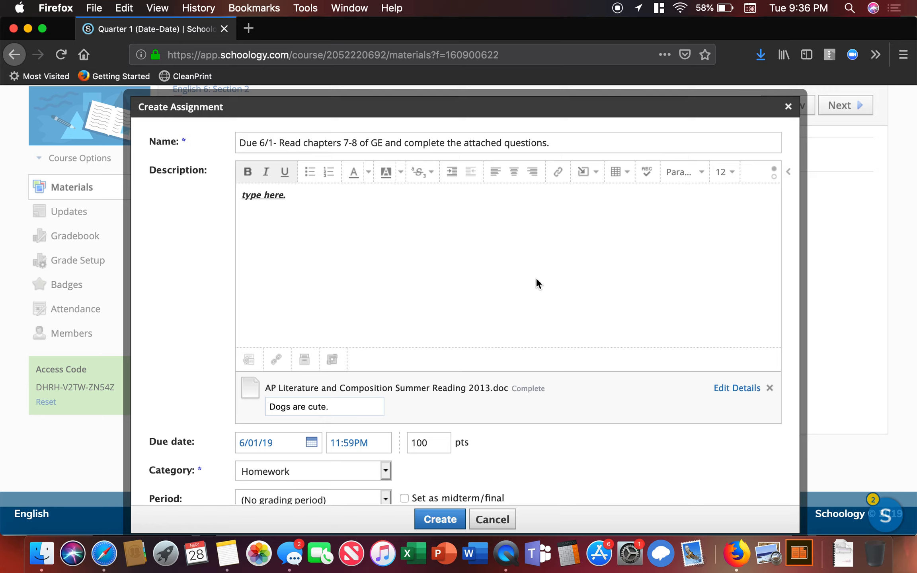
pyautogui.scroll(-3, 535, 278)
pyautogui.click(434, 519)
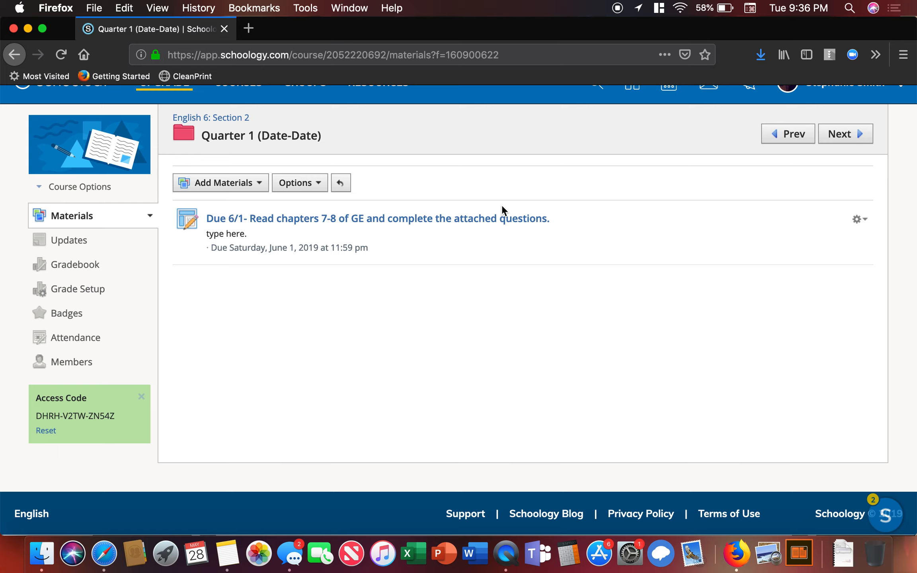
pyautogui.click(495, 222)
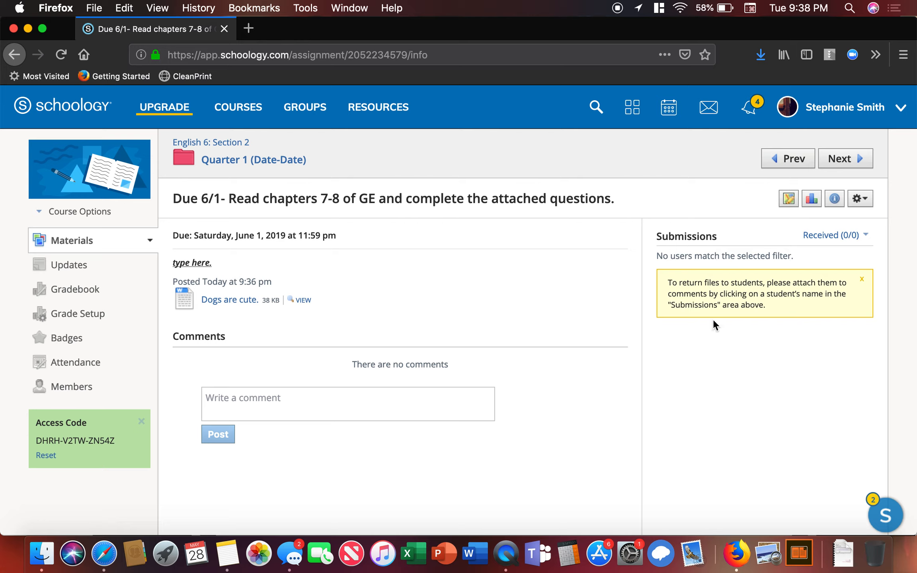
# - Inspect the assignment's grade editor and its statistics, closing each without changing anything
pyautogui.click(788, 201)
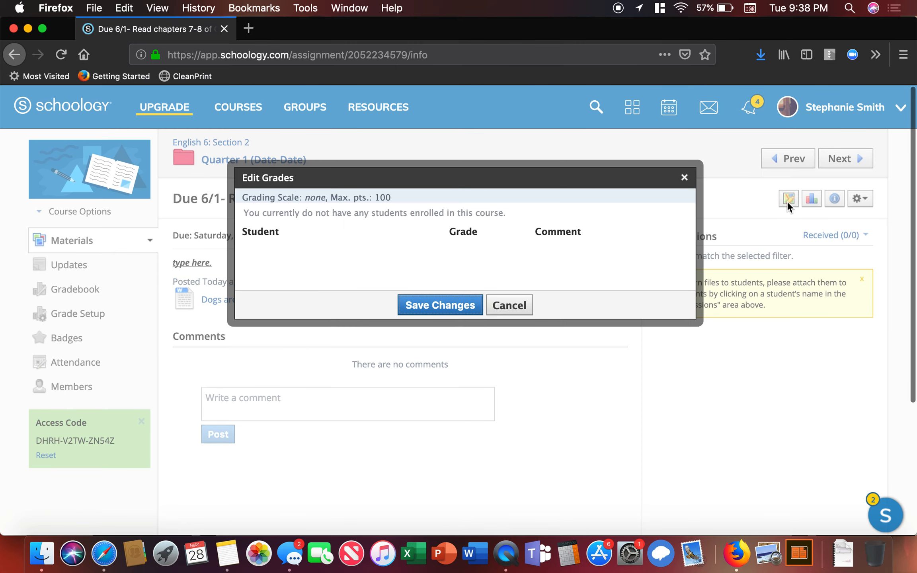
pyautogui.click(514, 306)
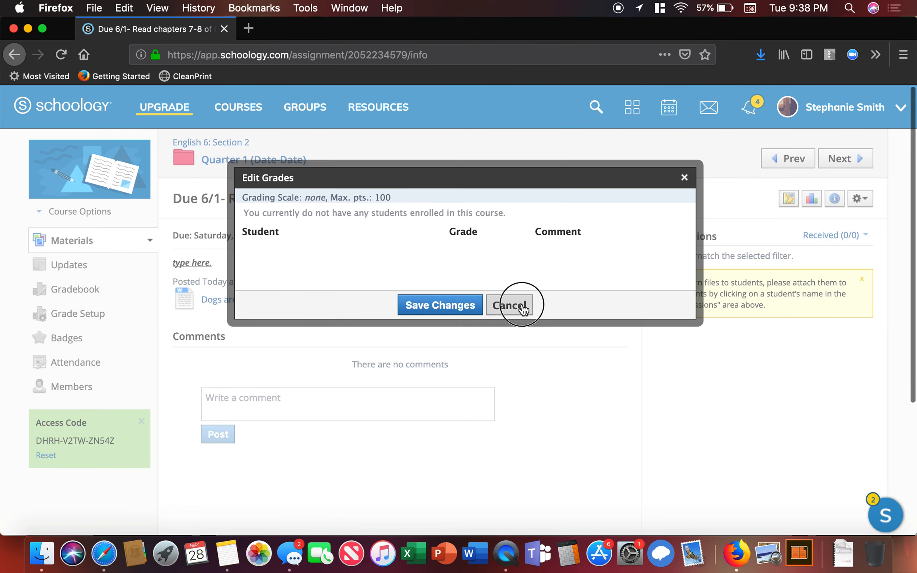
pyautogui.click(811, 199)
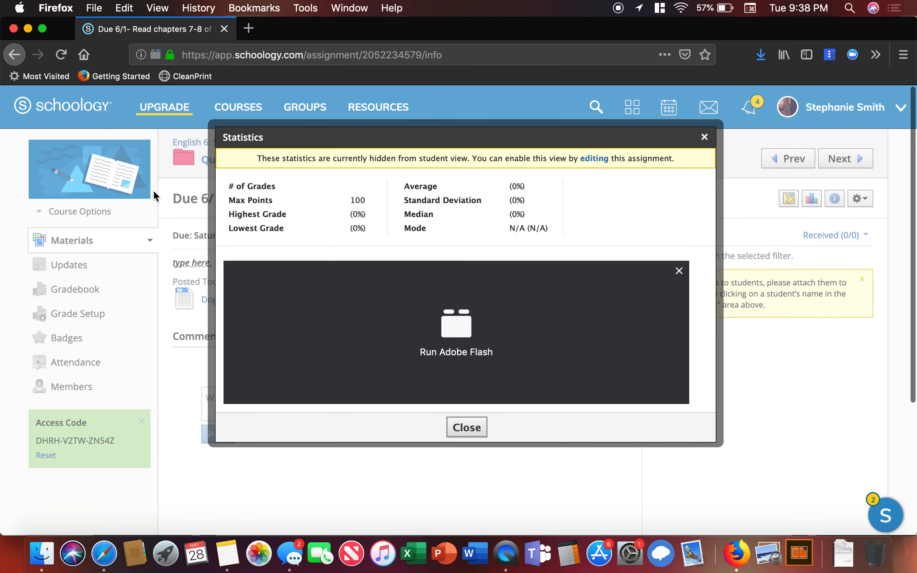
pyautogui.click(702, 137)
# - Check the assignment's category and grading period information and look over its management options, then close them
pyautogui.click(834, 199)
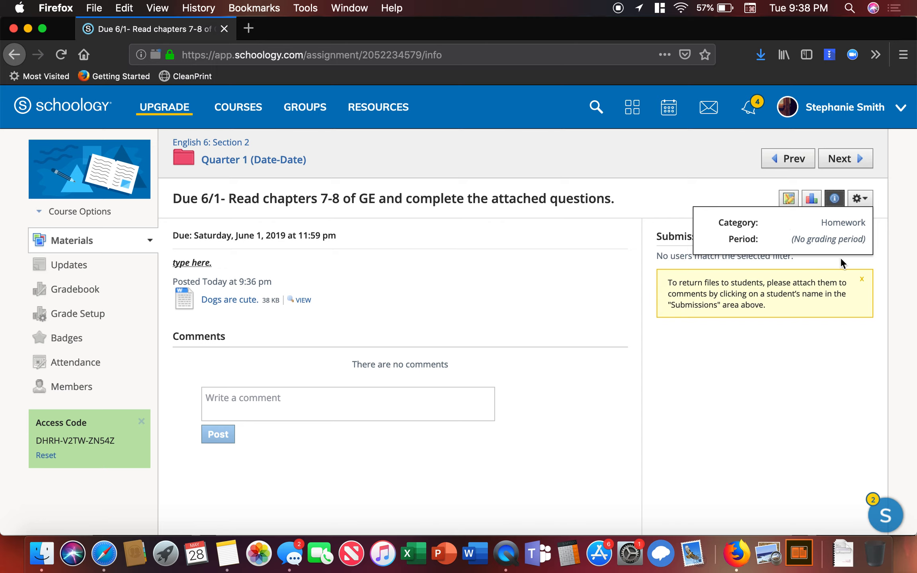
pyautogui.click(860, 199)
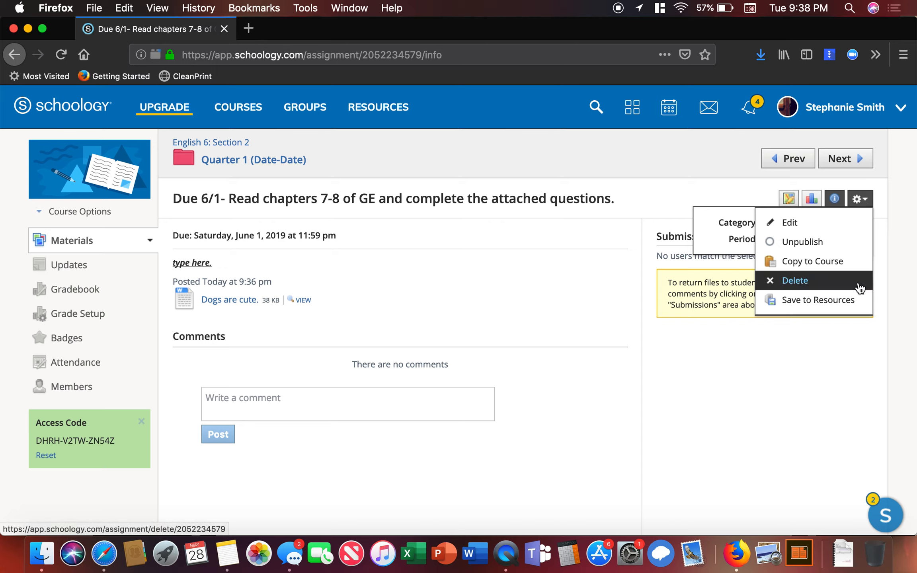
pyautogui.click(835, 198)
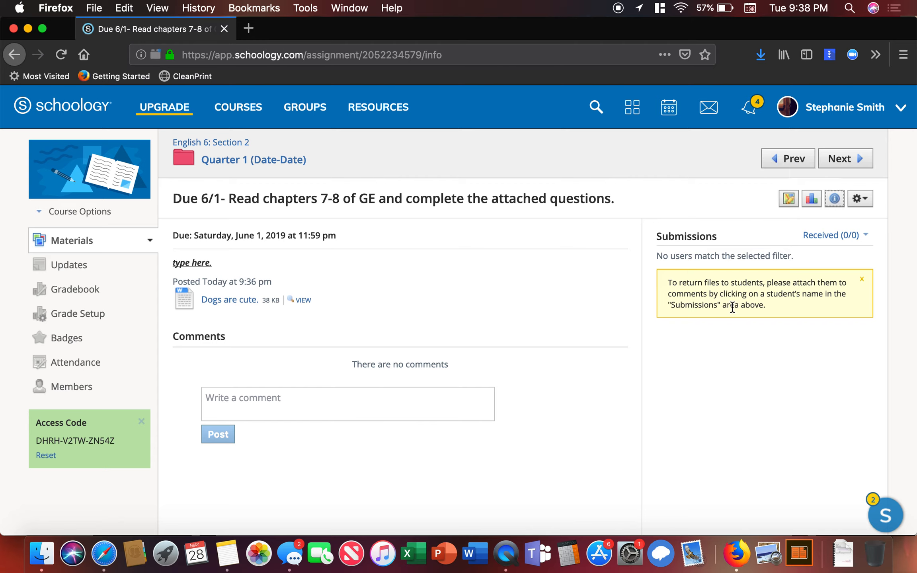